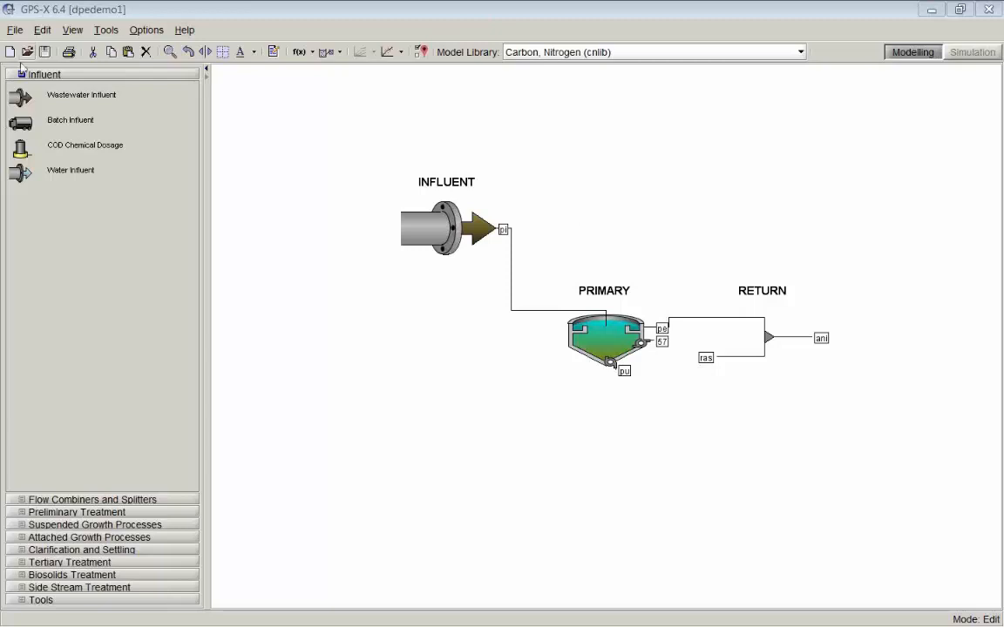
Step: Look up Tutorial 10 under the Tutorials topic of the sample layouts, then close the list without opening it
{"action": "left_click", "coordinate": [19, 33]}
{"action": "left_click", "coordinate": [73, 86]}
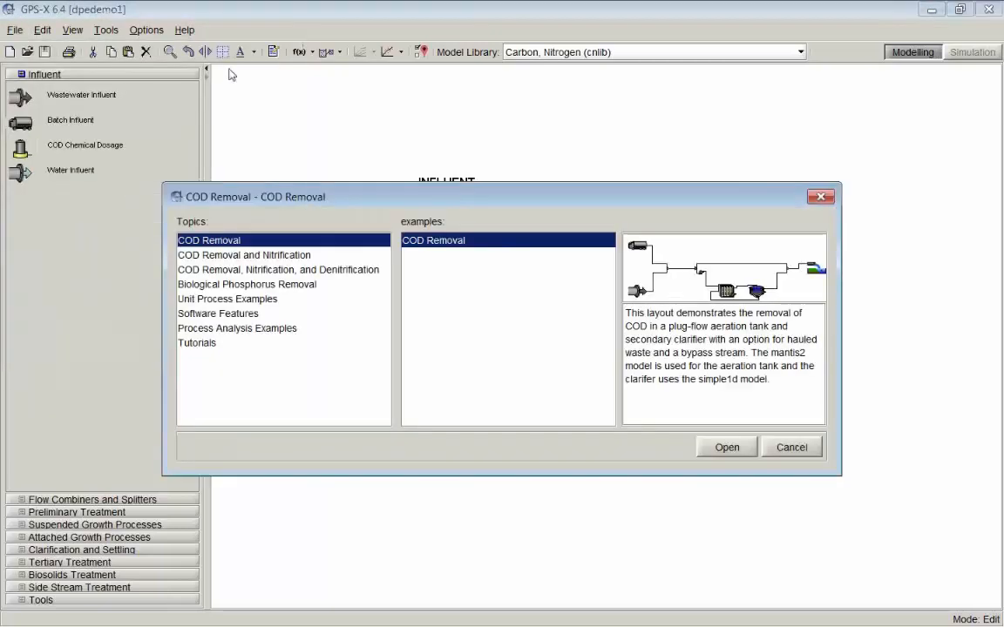
{"action": "left_click", "coordinate": [226, 345]}
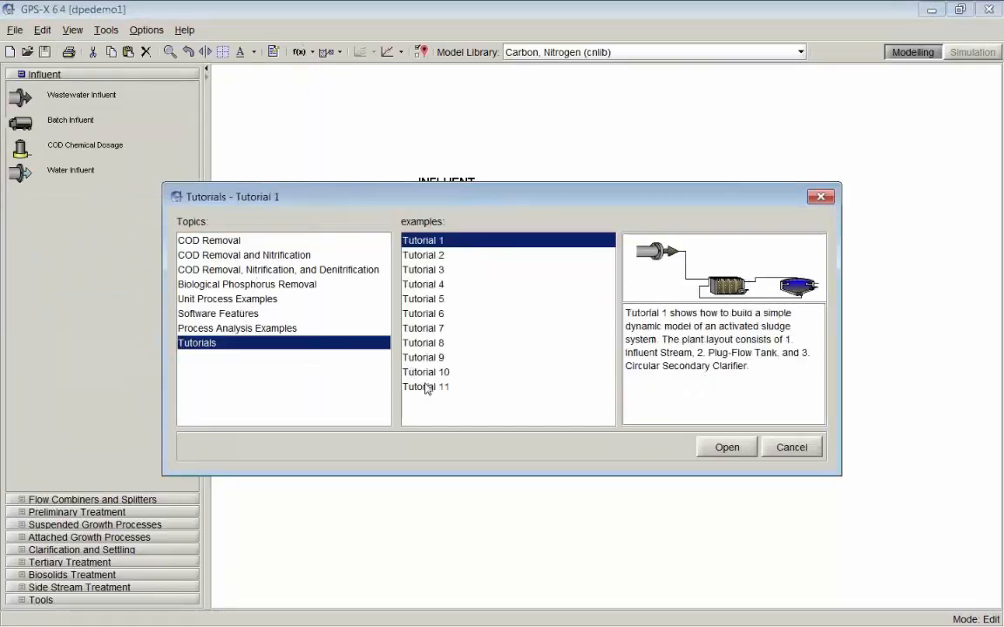
{"action": "left_click", "coordinate": [513, 373]}
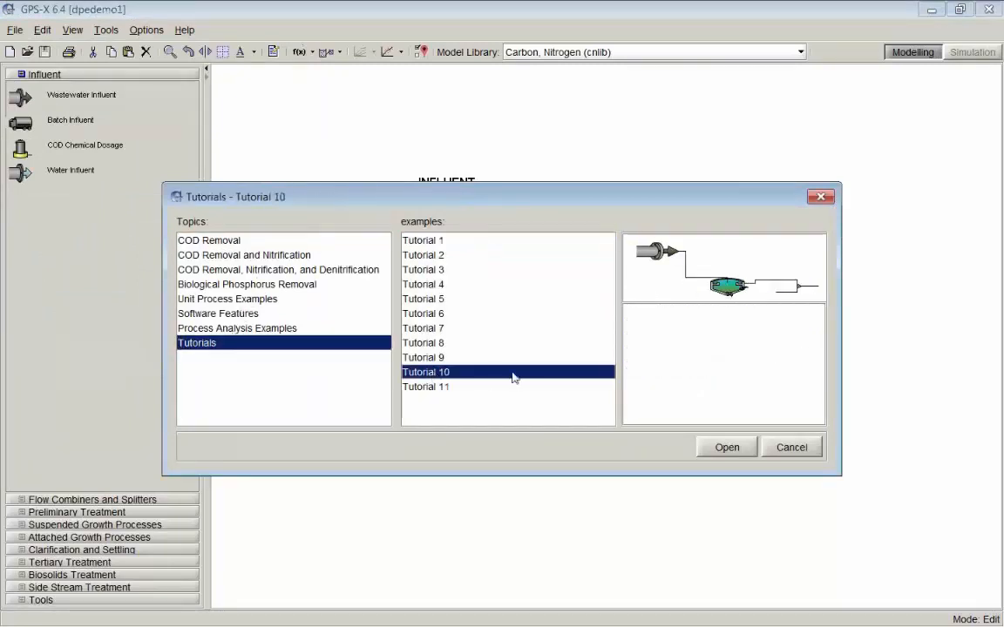
{"action": "left_click", "coordinate": [795, 448]}
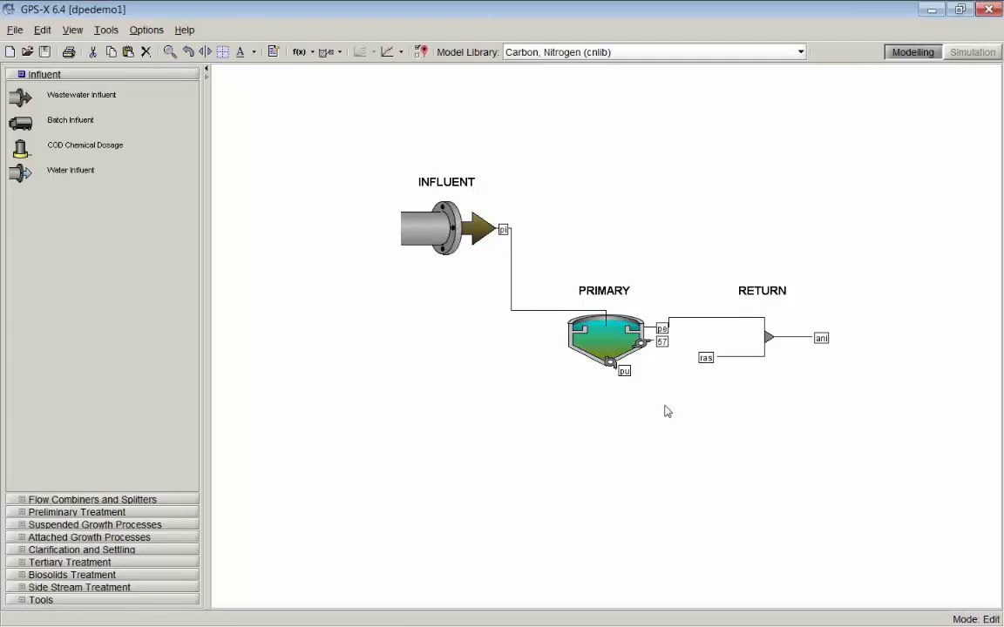
Step: Switch to simulation mode, review the influent data file and pump controls, and run the 3.5-day simulation
{"action": "left_click", "coordinate": [968, 49]}
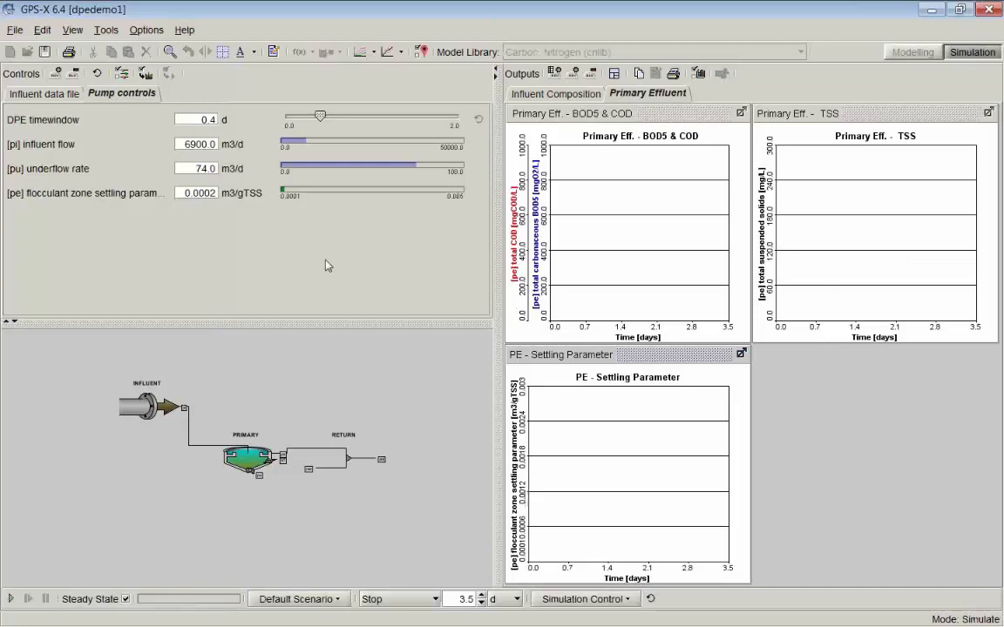
{"action": "left_click", "coordinate": [39, 92]}
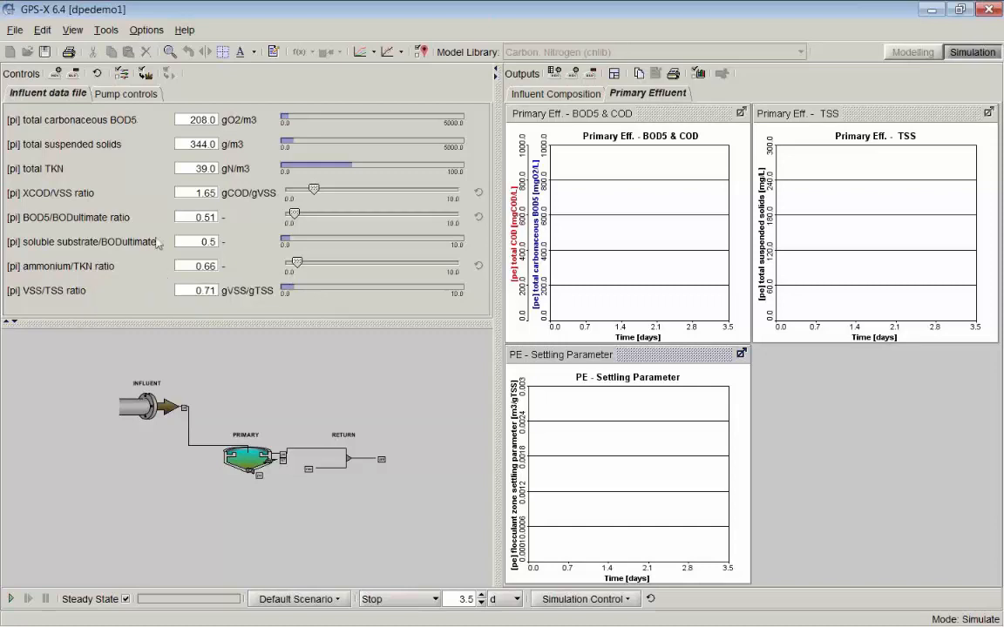
{"action": "left_click", "coordinate": [118, 94]}
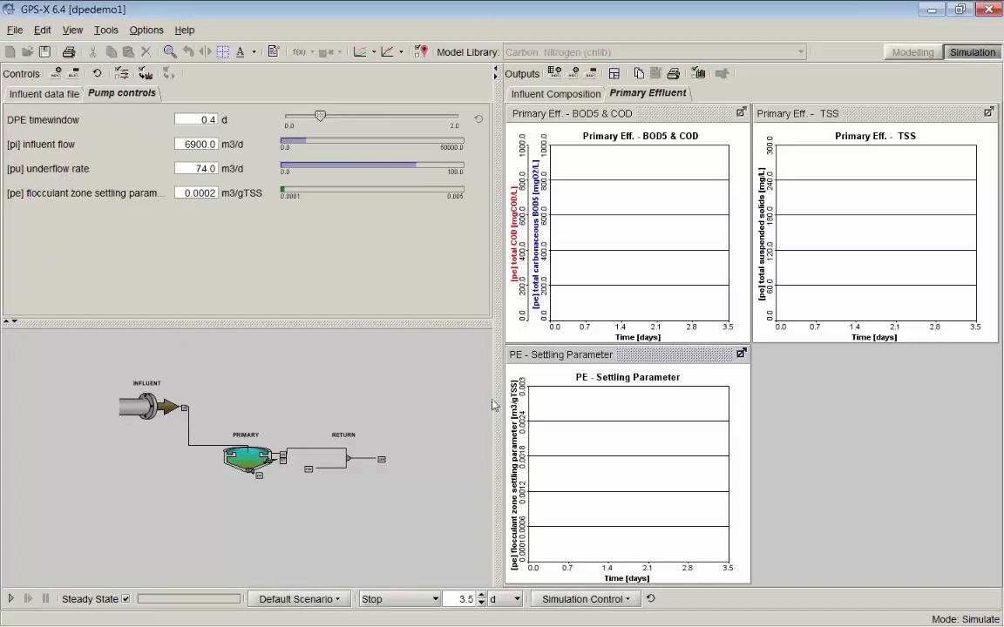
{"action": "left_click", "coordinate": [10, 599]}
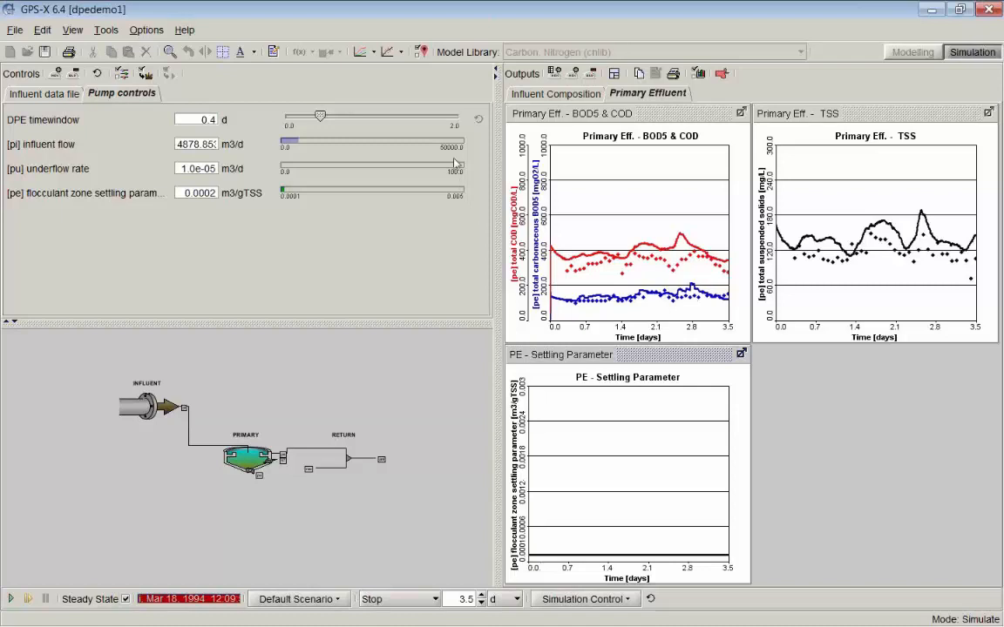
Step: Turn on Optimize Mode and run the 3.5-day dynamic parameter estimation for the primary effluent
{"action": "left_click", "coordinate": [400, 52]}
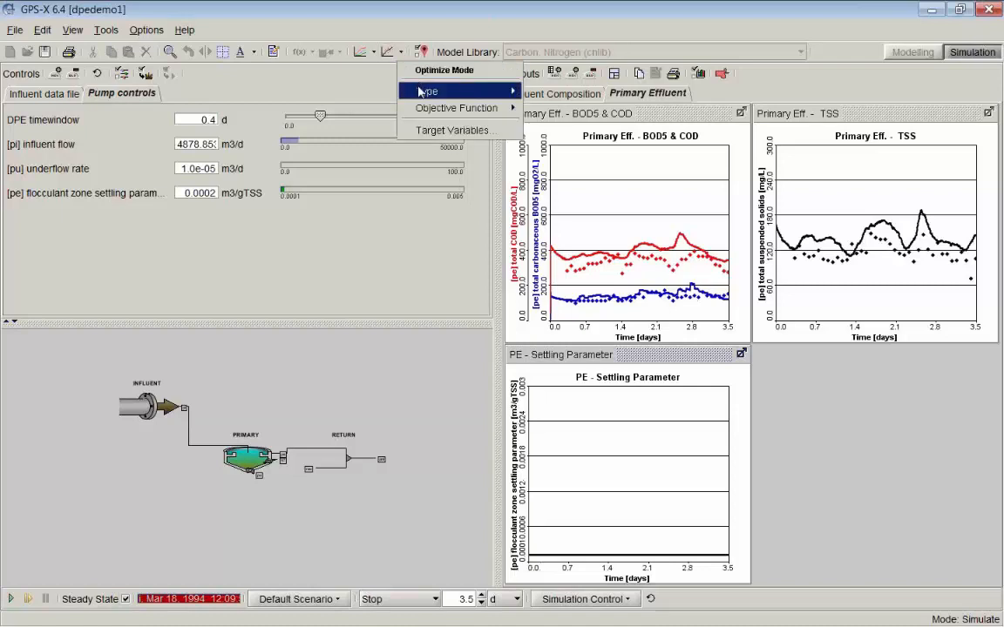
{"action": "mouse_move", "coordinate": [418, 91]}
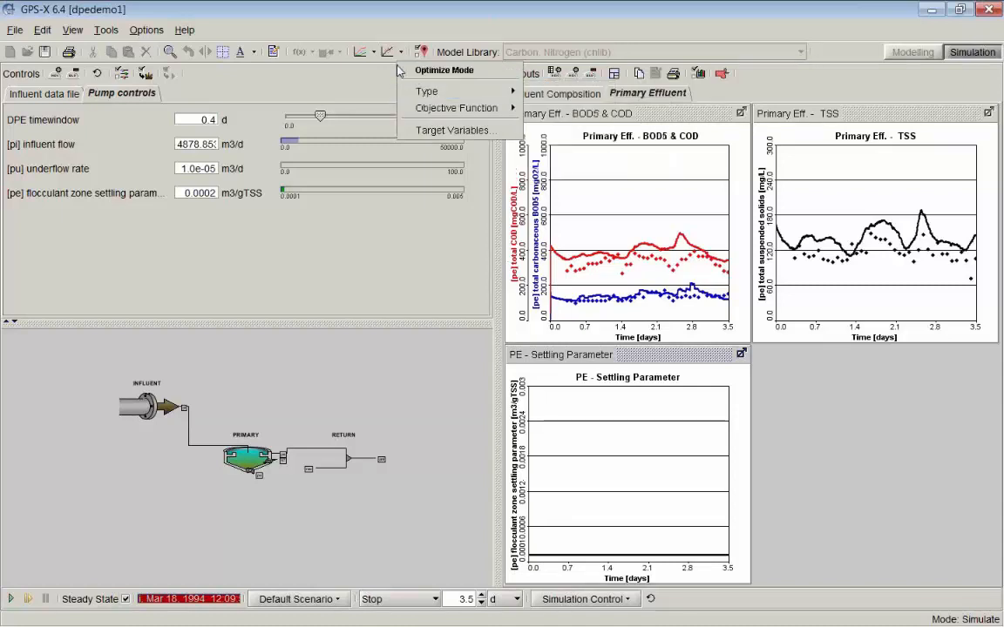
{"action": "left_click", "coordinate": [432, 70]}
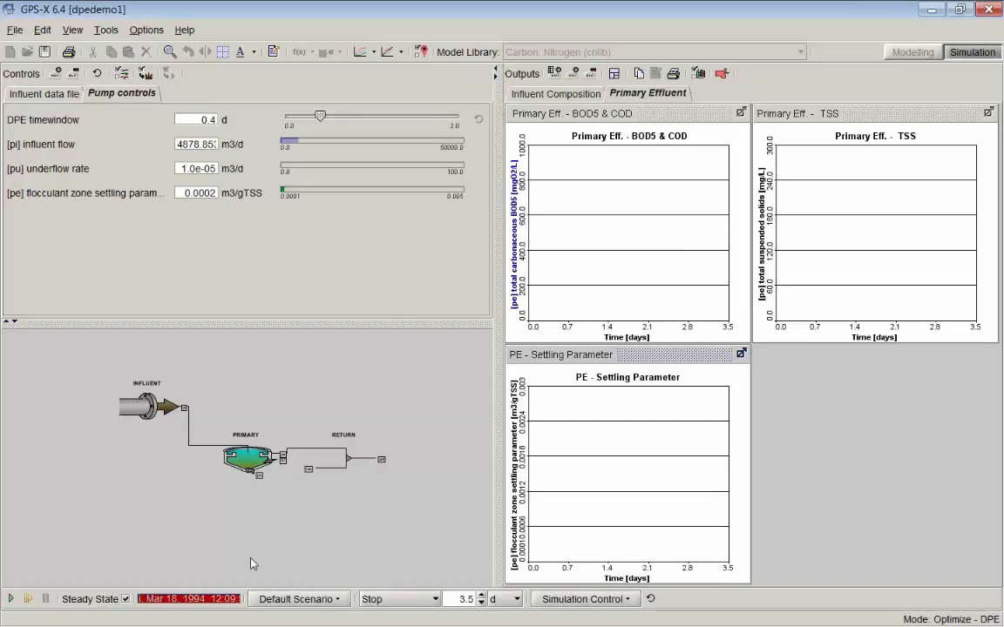
{"action": "left_click", "coordinate": [11, 599]}
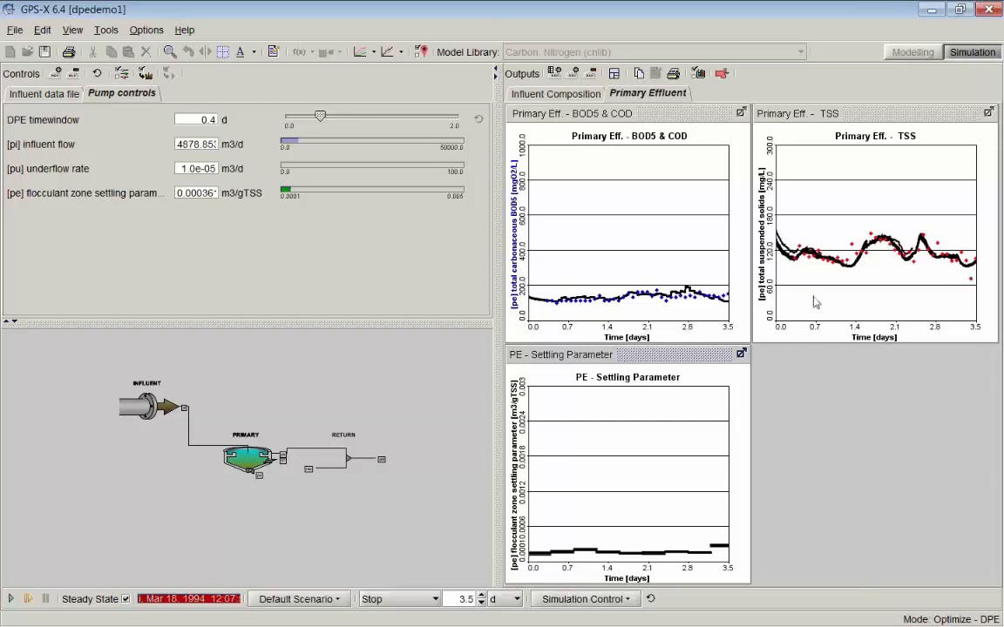
Step: Return to modelling mode and open the recent layout dpedemo2.lyt
{"action": "left_click", "coordinate": [912, 52]}
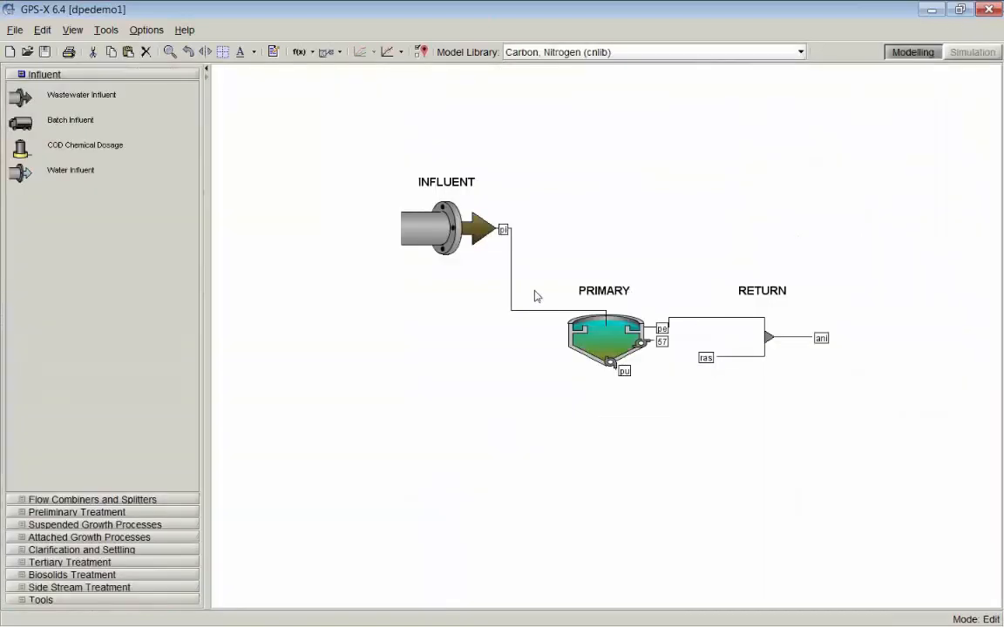
{"action": "left_click", "coordinate": [14, 32]}
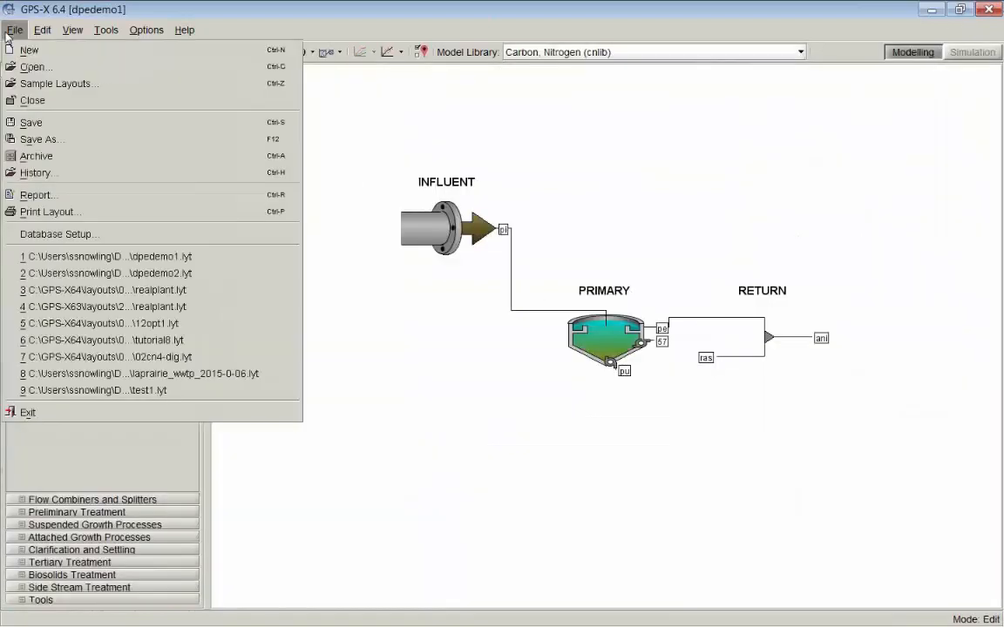
{"action": "left_click", "coordinate": [170, 275]}
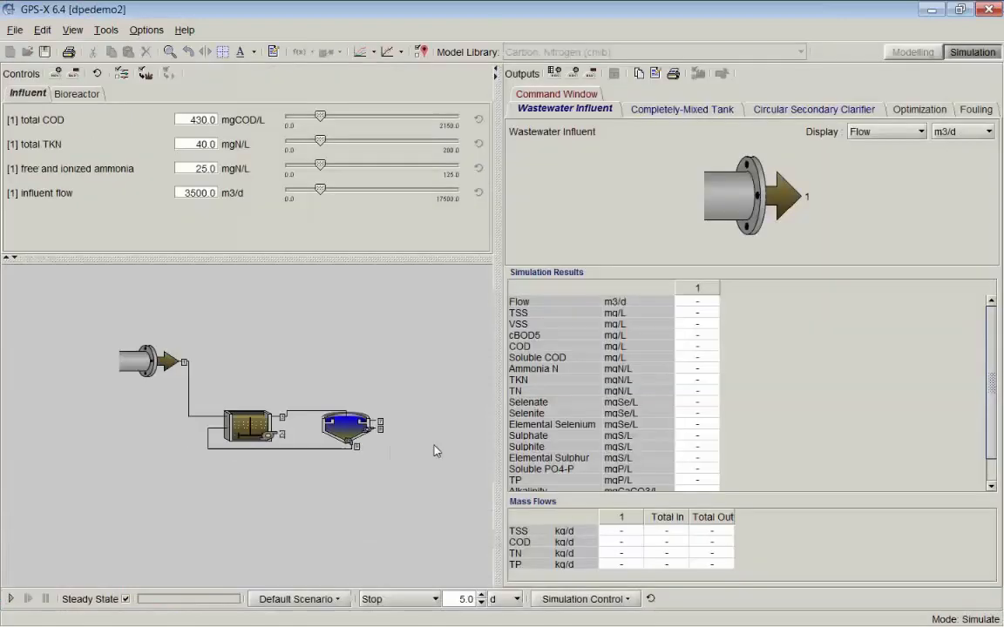
Step: View the plant layout in modelling mode, then return to simulation mode and show the Bioreactor controls
{"action": "left_click", "coordinate": [910, 52]}
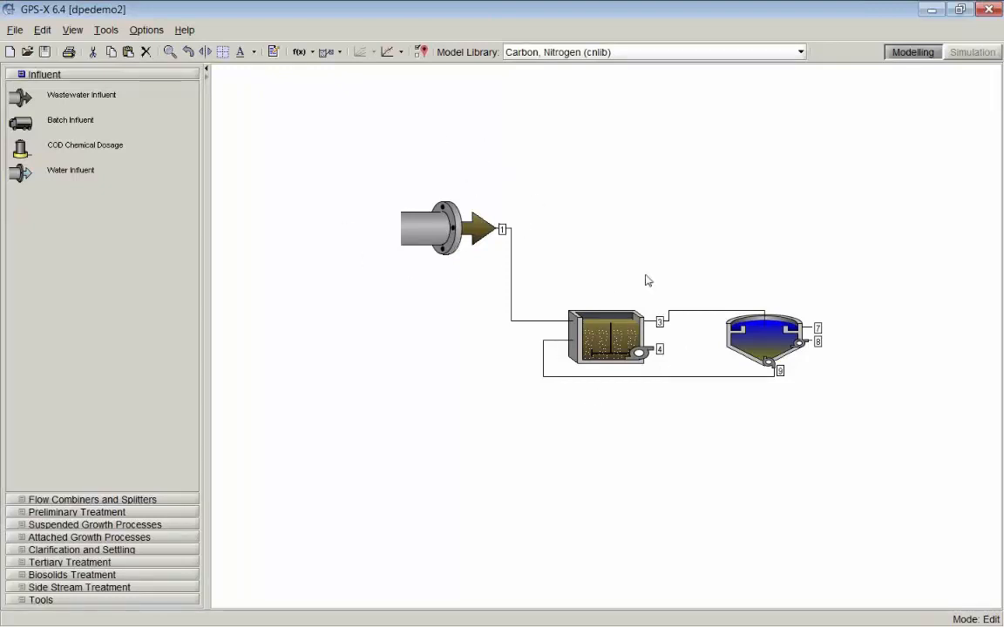
{"action": "left_click", "coordinate": [949, 54]}
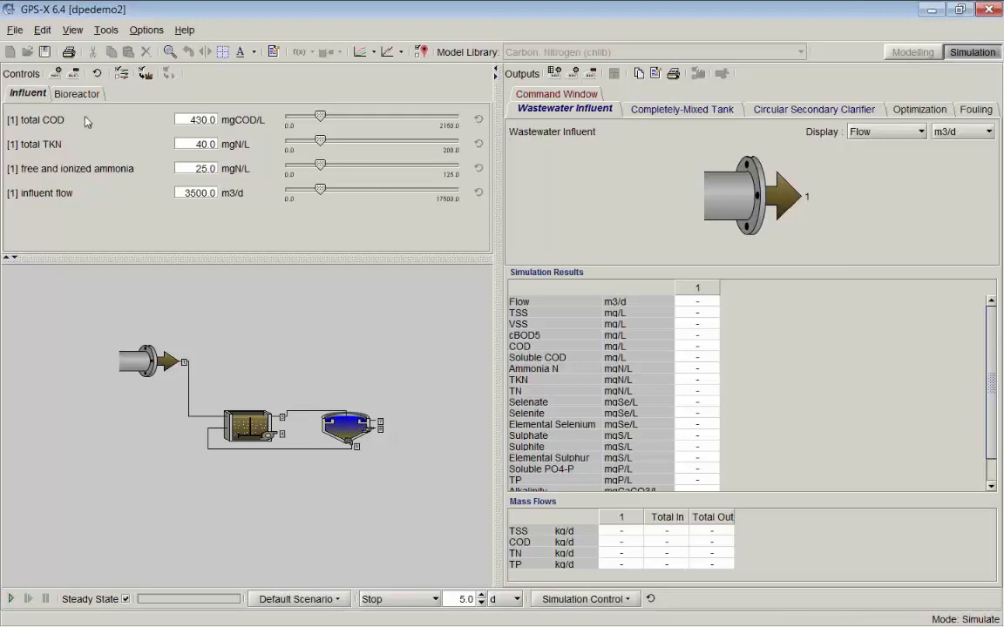
{"action": "left_click", "coordinate": [75, 91]}
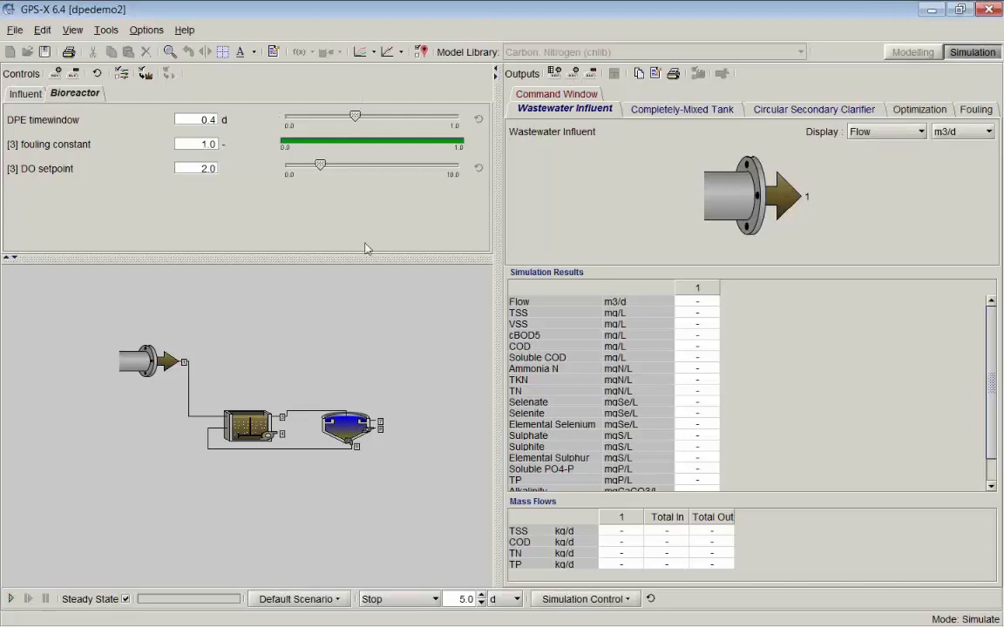
Step: Turn on Optimize Mode for dynamic parameter estimation and display the Optimization output graphs
{"action": "left_click", "coordinate": [401, 52]}
{"action": "mouse_move", "coordinate": [423, 91]}
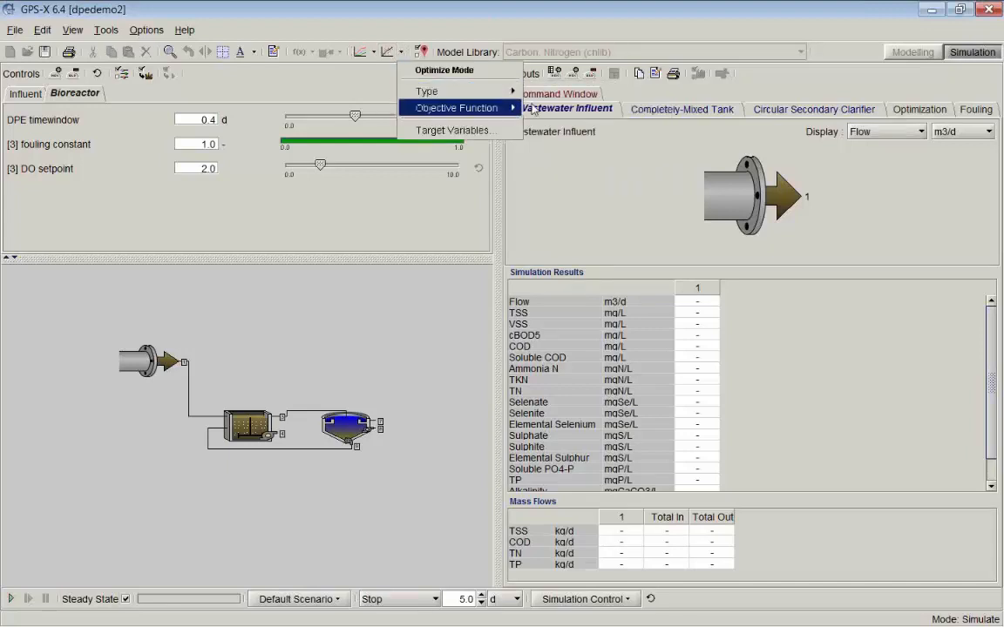
{"action": "left_click", "coordinate": [547, 125]}
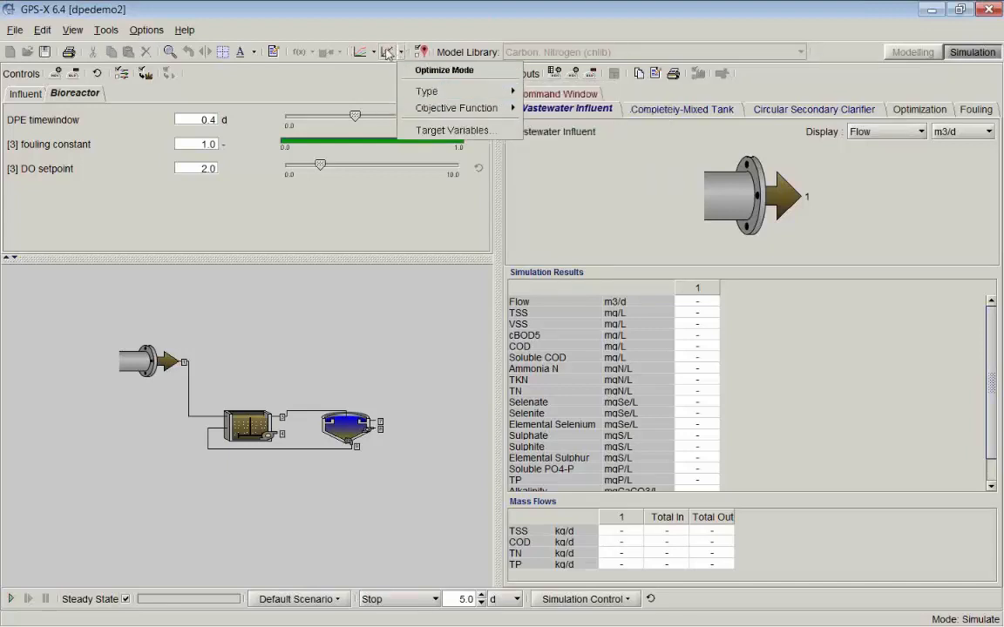
{"action": "left_click", "coordinate": [918, 110]}
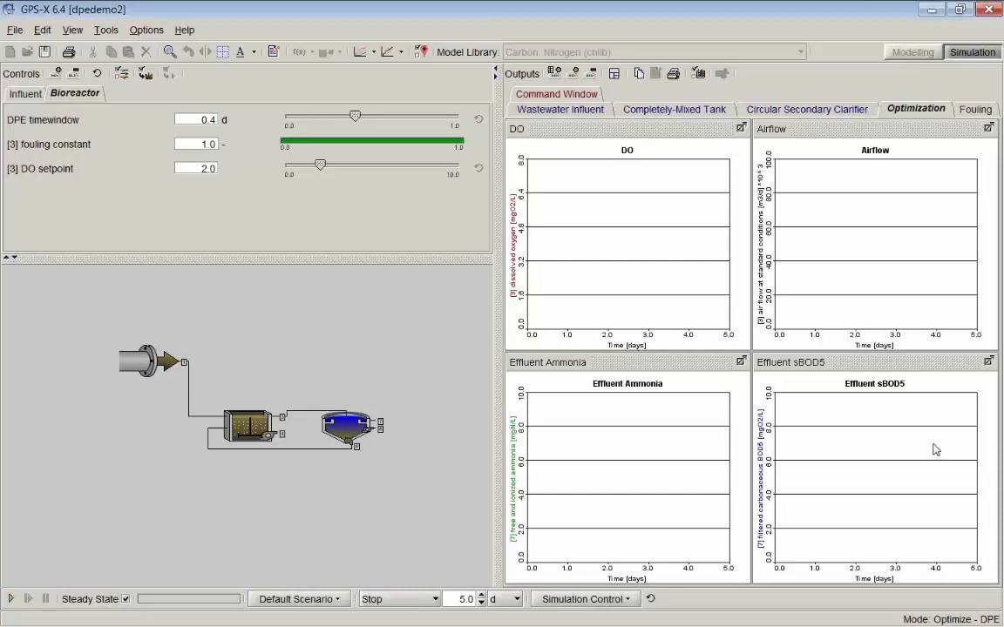
Step: Run the 5-day parameter estimation and check the Fouling Constant graph before returning to the Optimization graphs
{"action": "left_click", "coordinate": [12, 600]}
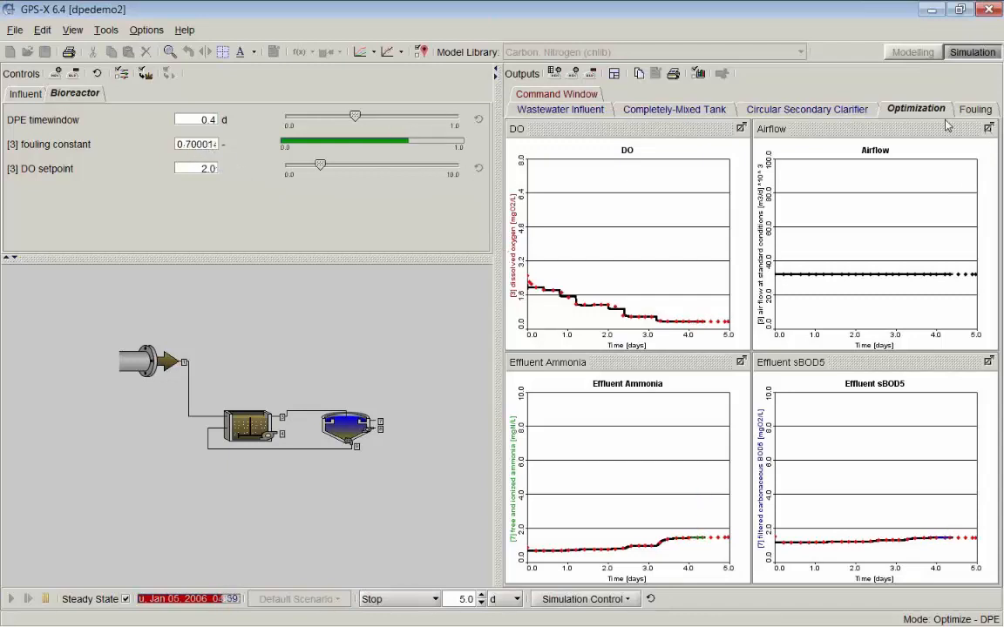
{"action": "left_click", "coordinate": [976, 112]}
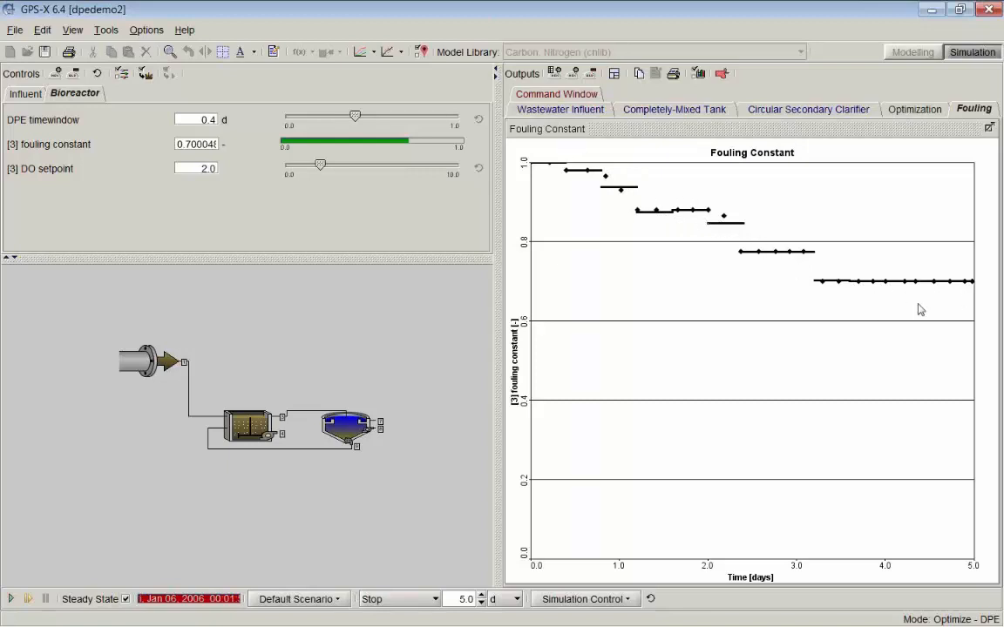
{"action": "left_click", "coordinate": [906, 109]}
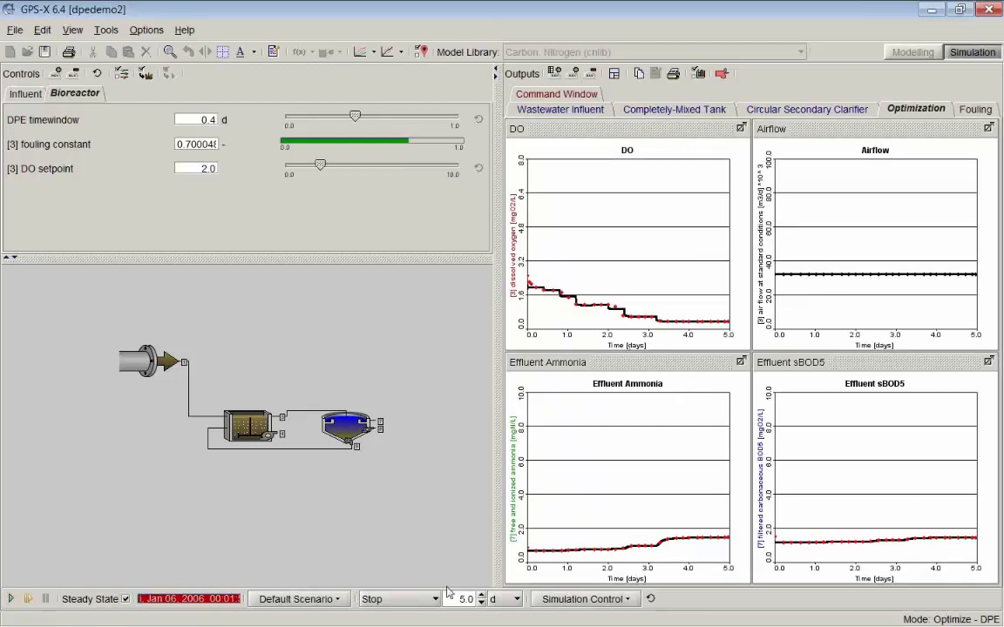
Step: Select the Dynamic Influent scenario, show the Influent controls and run its 3-day parameter estimation
{"action": "left_click", "coordinate": [288, 598]}
{"action": "mouse_move", "coordinate": [418, 453]}
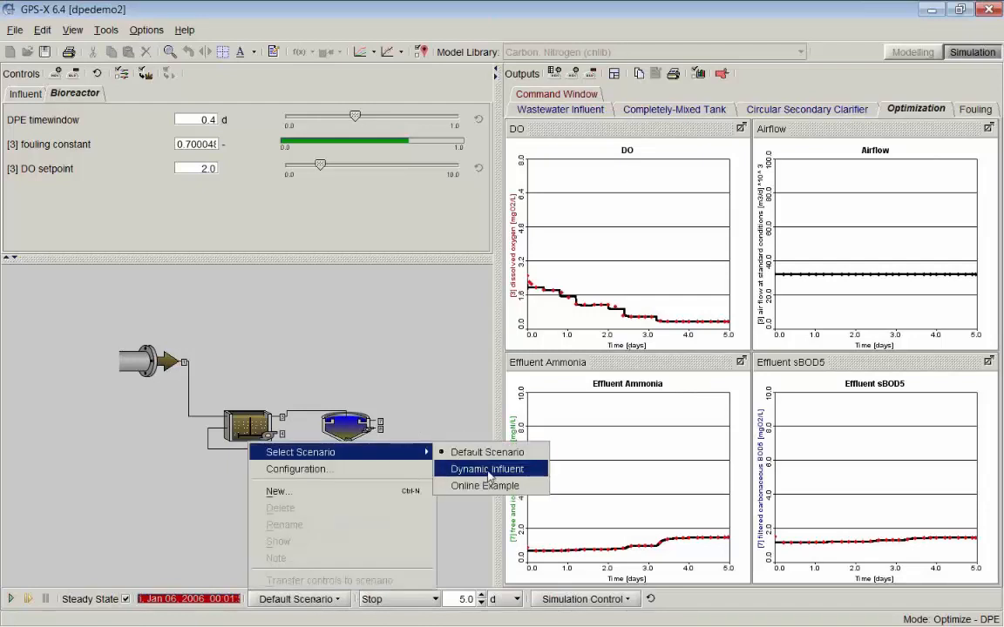
{"action": "left_click", "coordinate": [488, 471]}
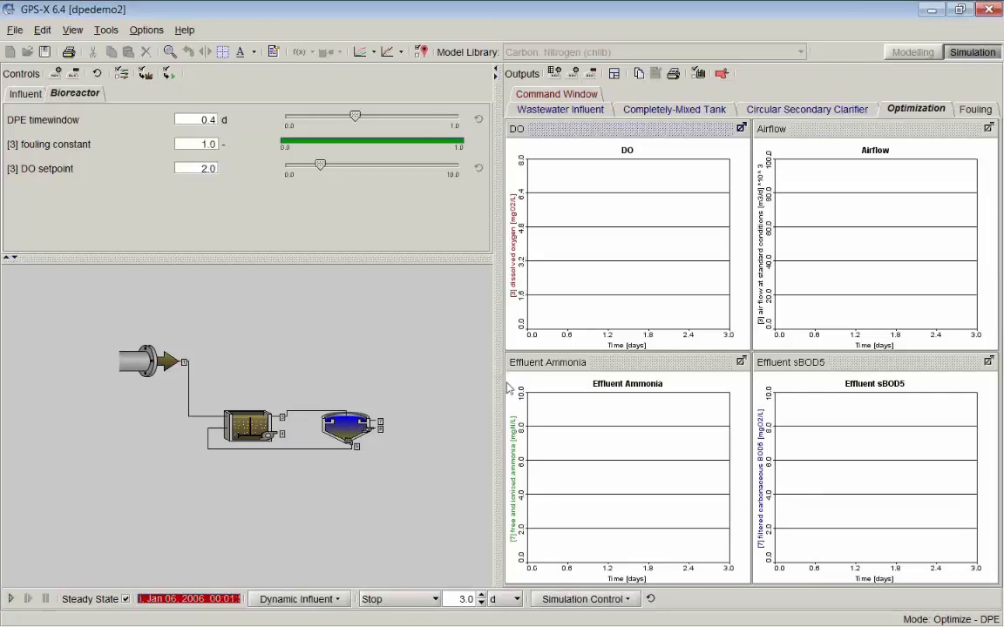
{"action": "left_click", "coordinate": [27, 96]}
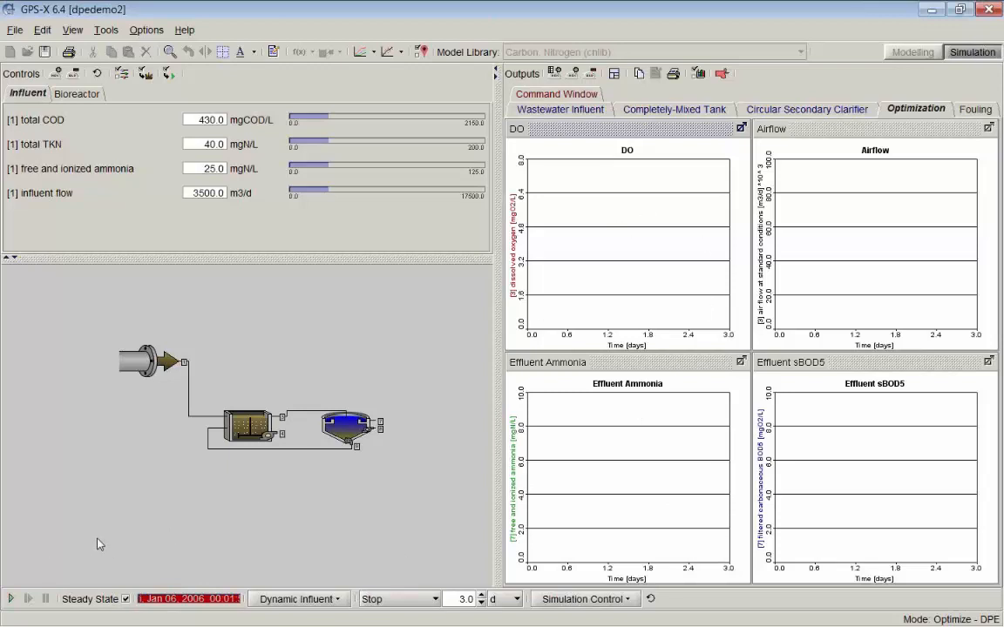
{"action": "left_click", "coordinate": [11, 599]}
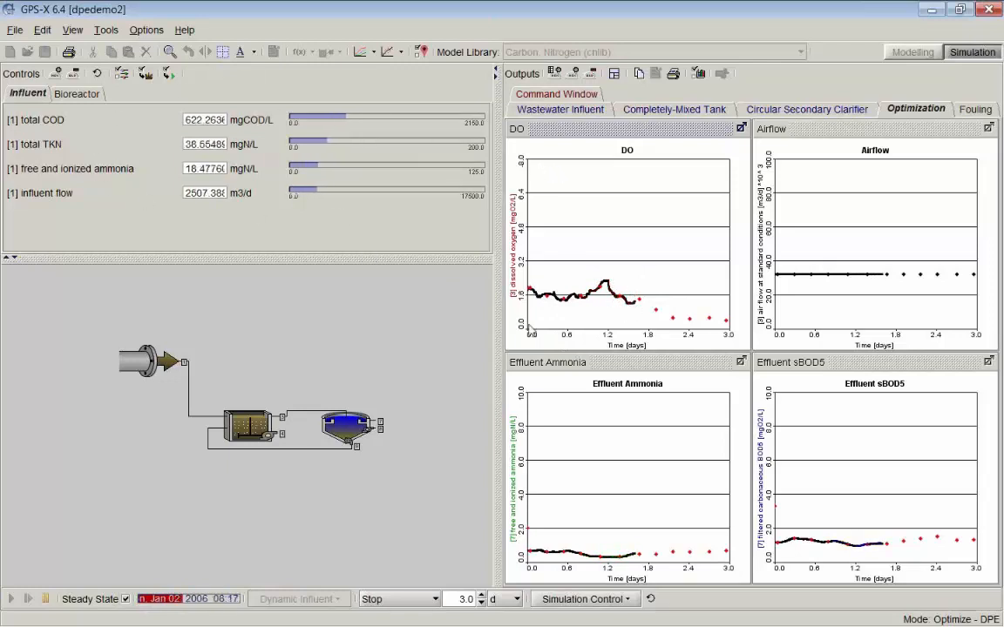
Step: Review the bioreactor's fouling constant control and the Fouling Constant graph, then go back to the Optimization graphs
{"action": "left_click", "coordinate": [77, 94]}
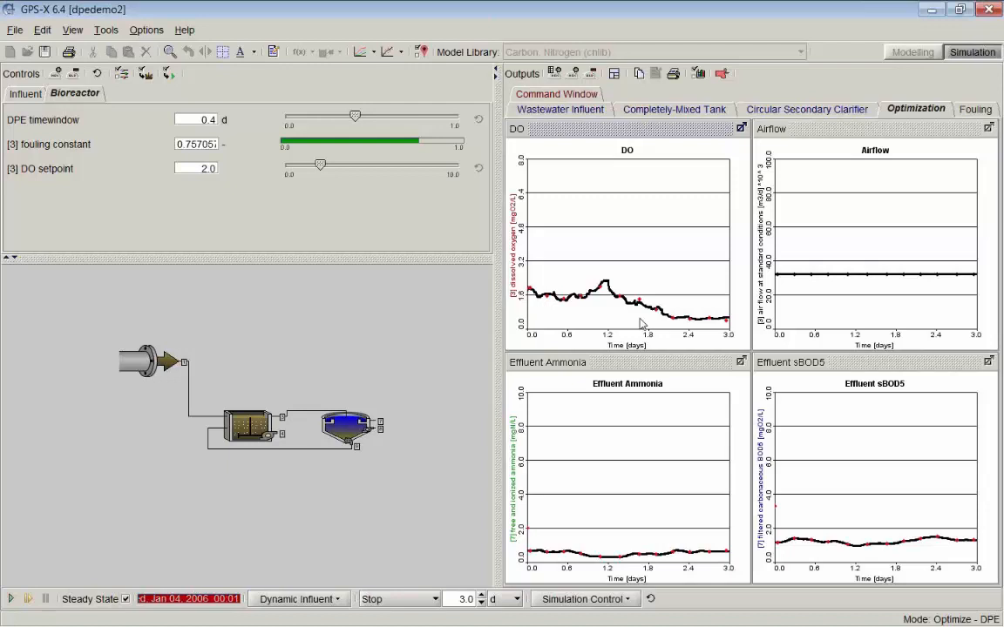
{"action": "left_click", "coordinate": [981, 111]}
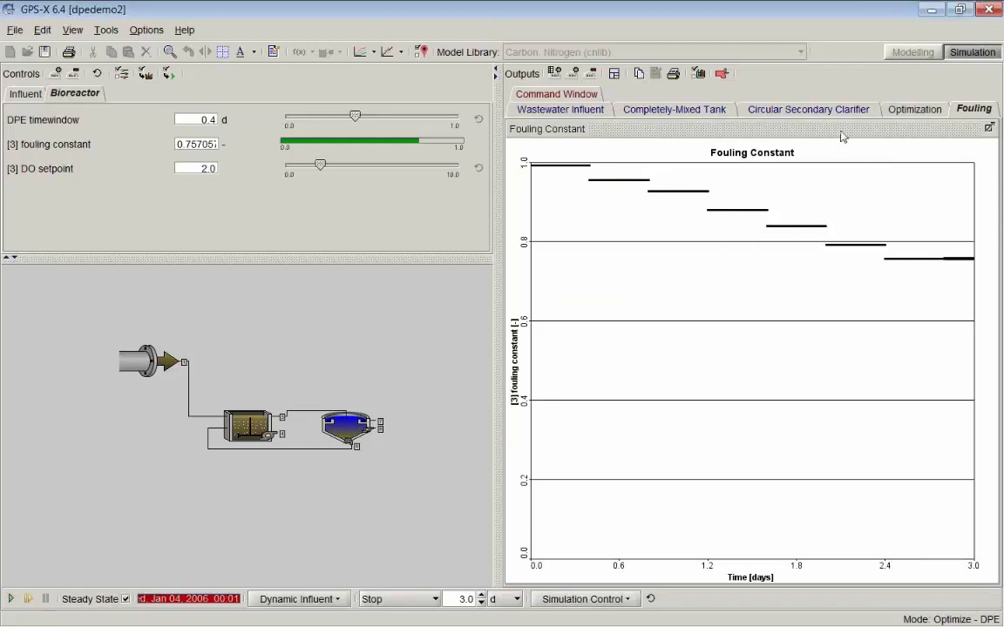
{"action": "left_click", "coordinate": [914, 110]}
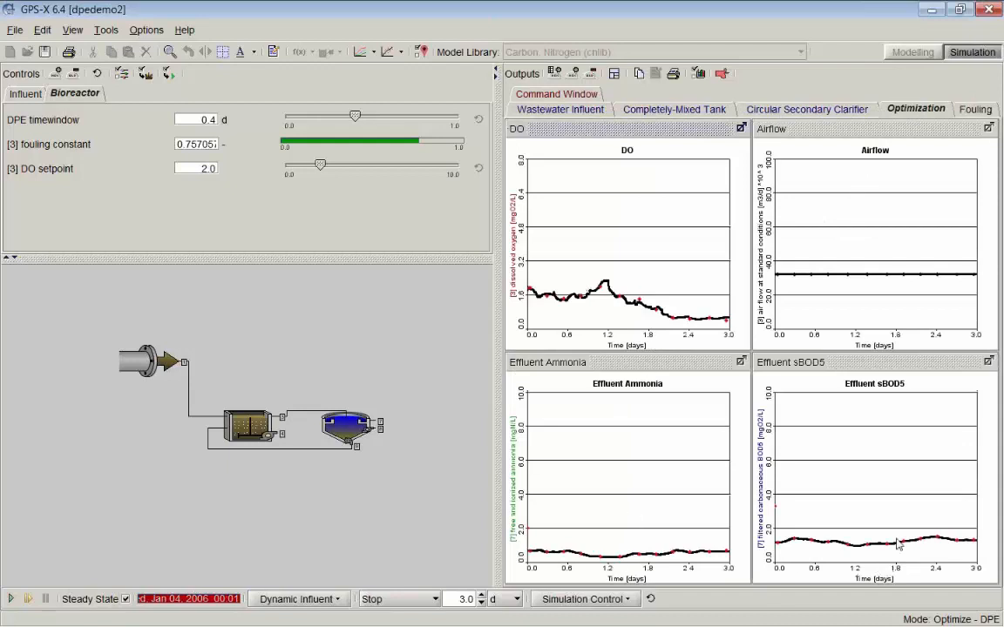